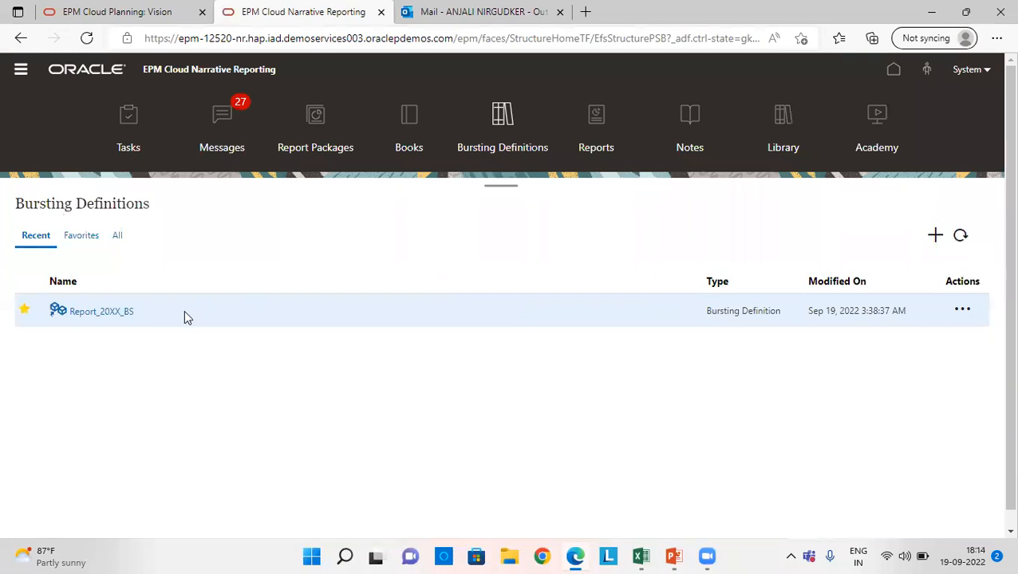
- Open the Report_20XX_BS bursting definition and review its bursting artifact and dimension settings
click(100, 316)
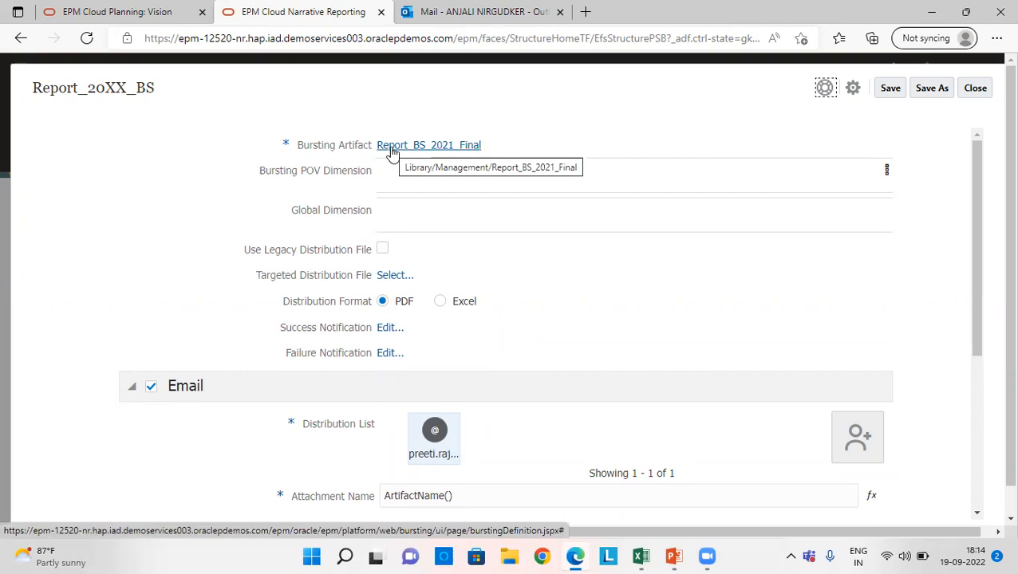
mouse_move(283, 179)
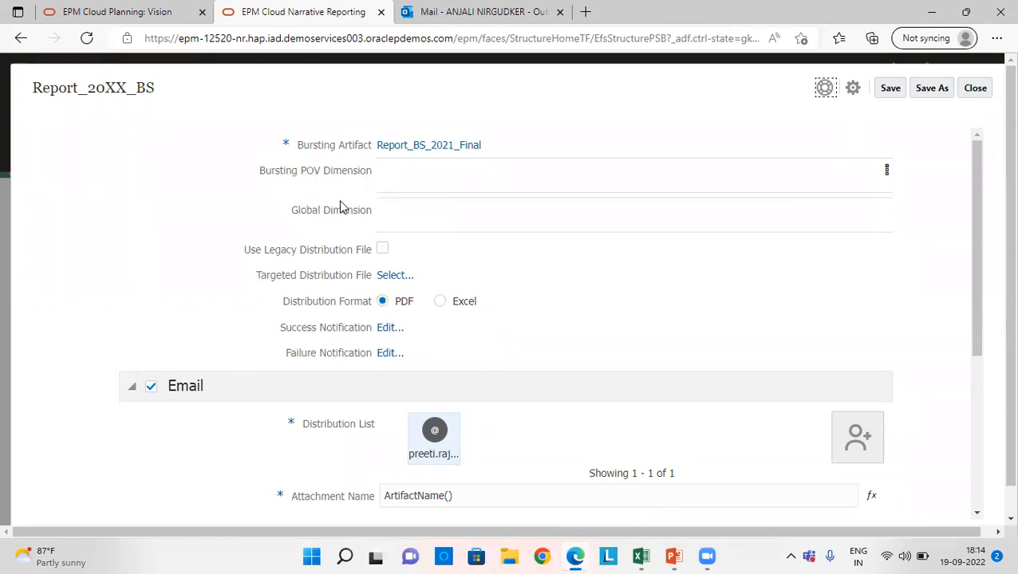
mouse_move(306, 217)
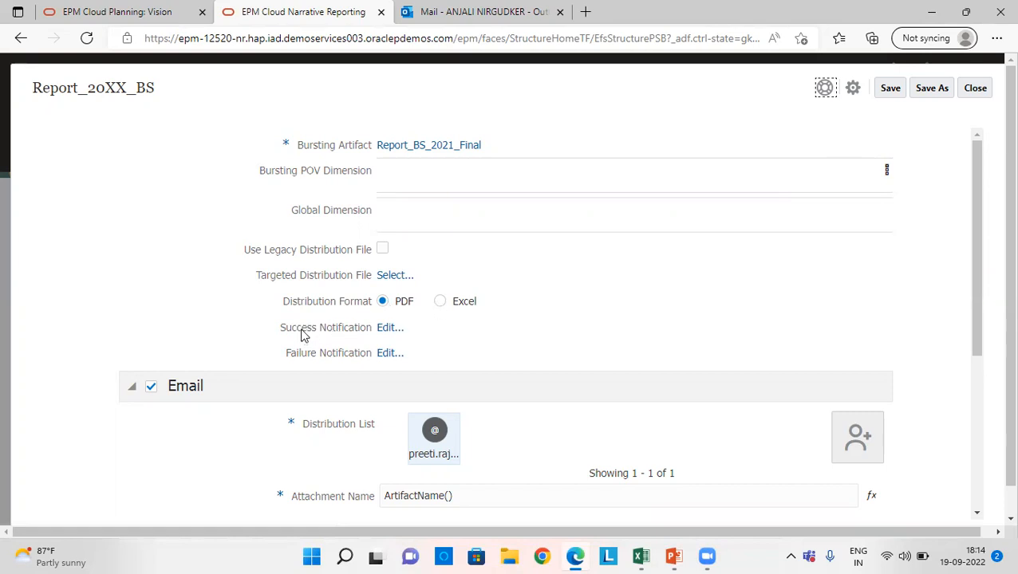
- Review the success notification's recipients and subject, leaving its settings as they are
click(386, 330)
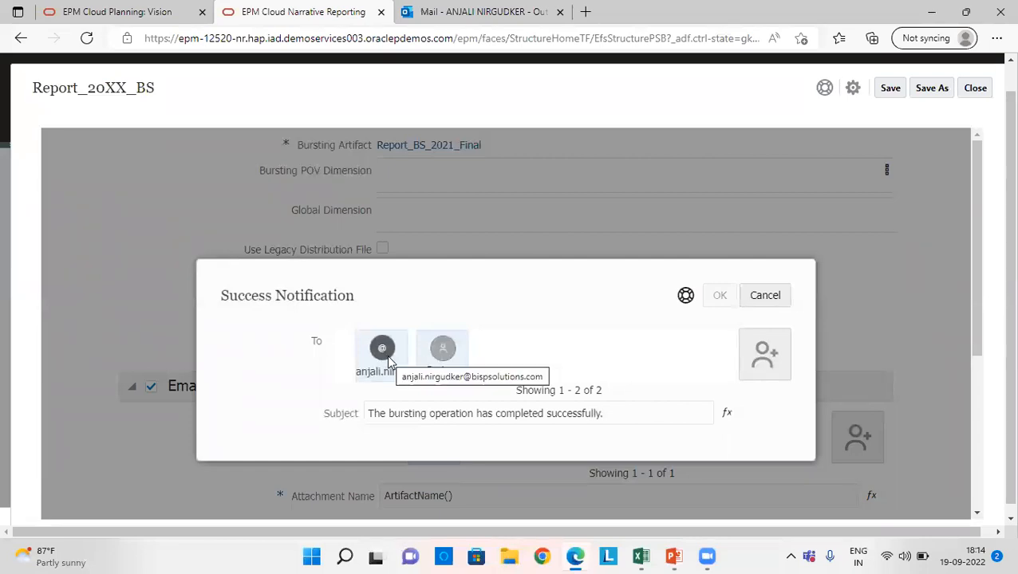
click(749, 357)
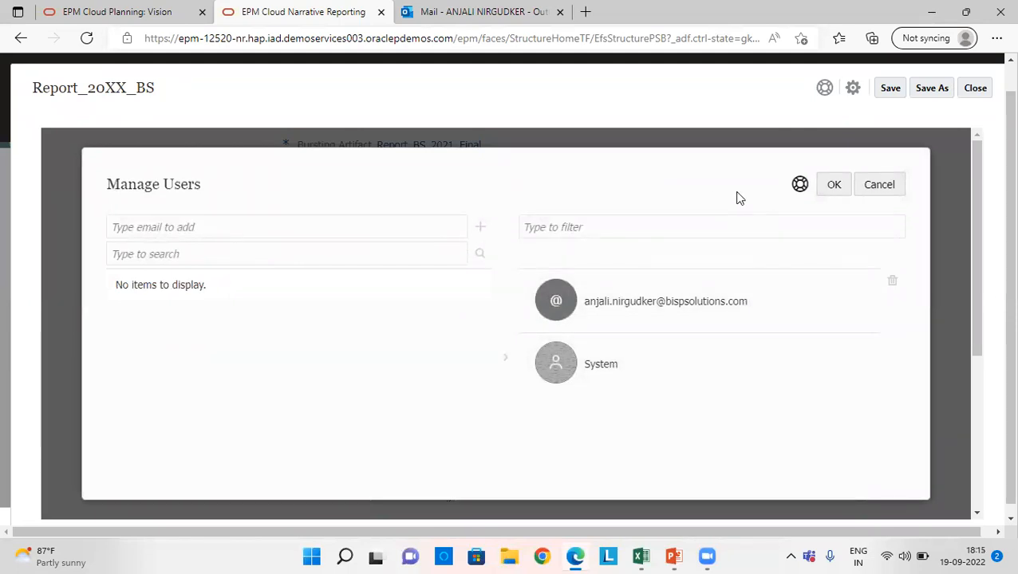
click(834, 195)
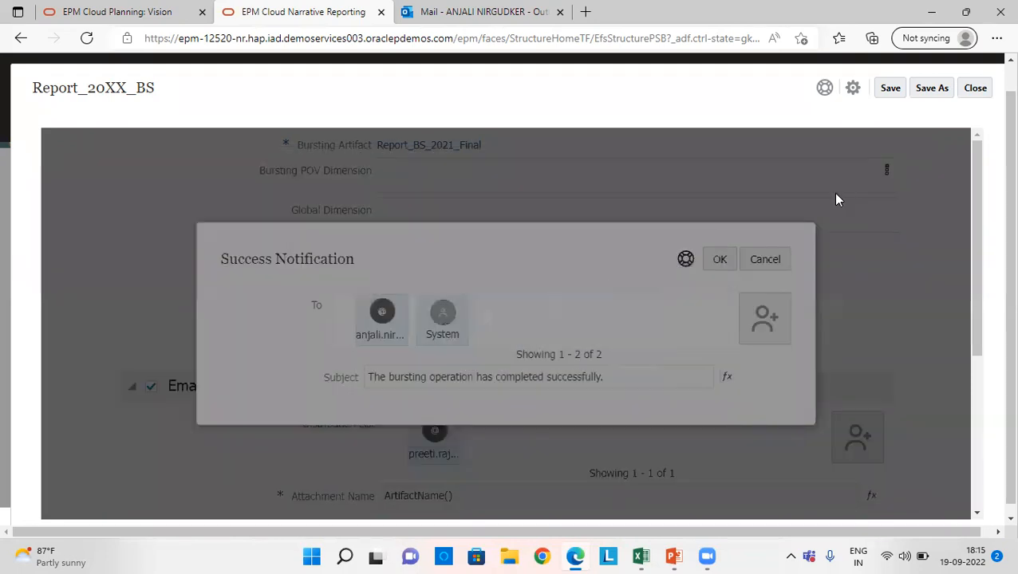
click(757, 265)
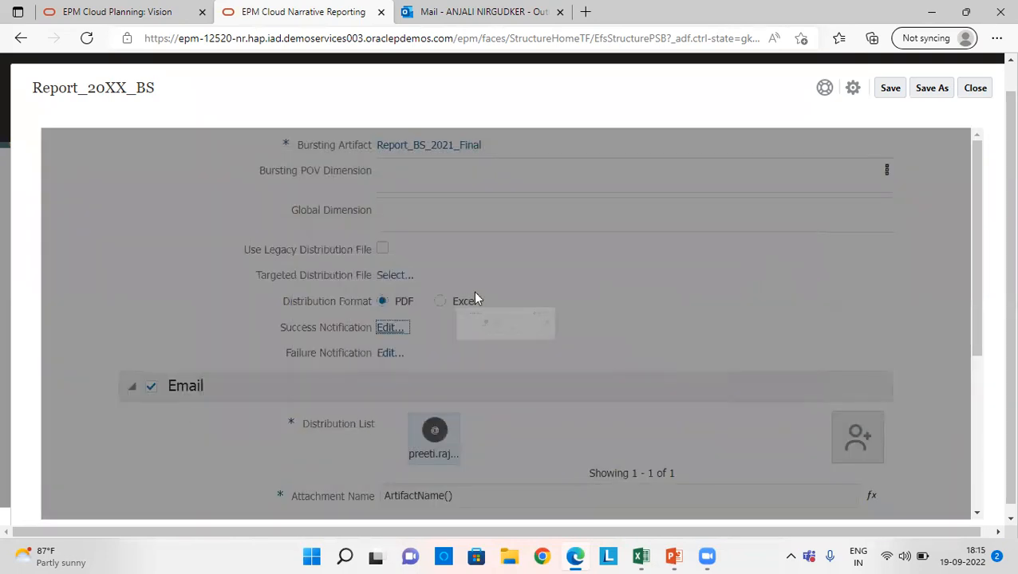
- Review the failure notification's recipients and subject without changing them
scroll(519, 323, down, 1)
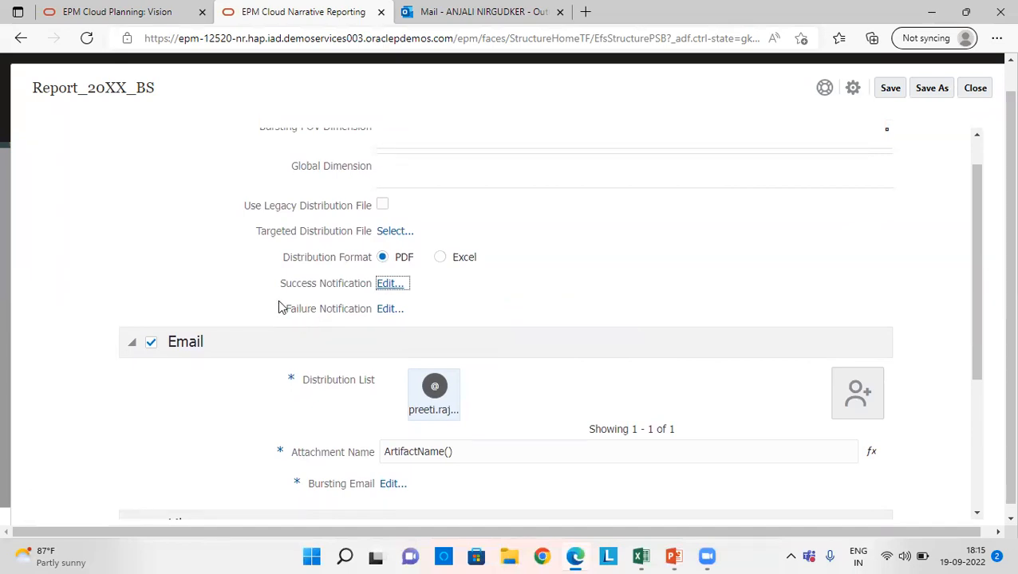
click(388, 311)
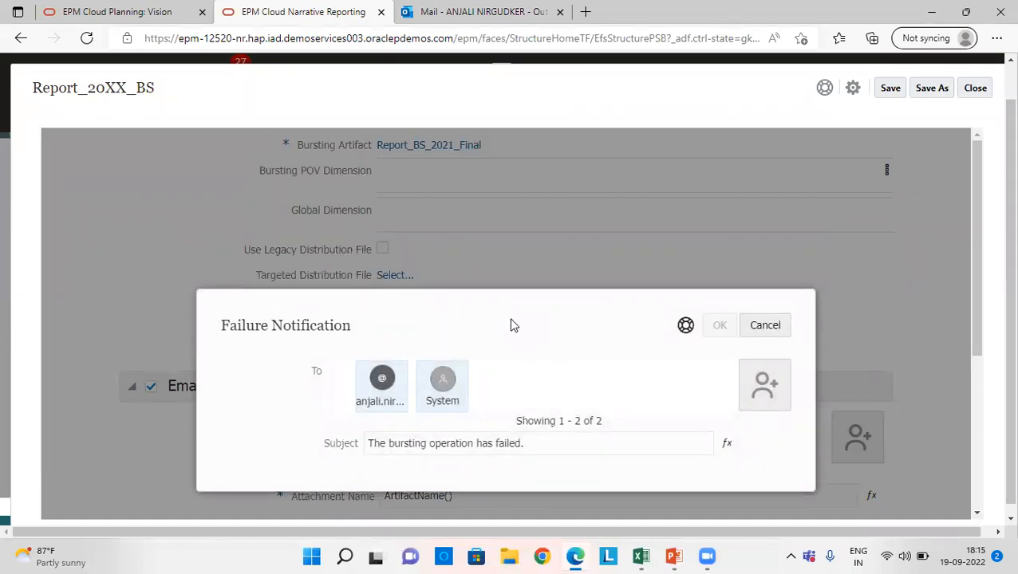
click(760, 335)
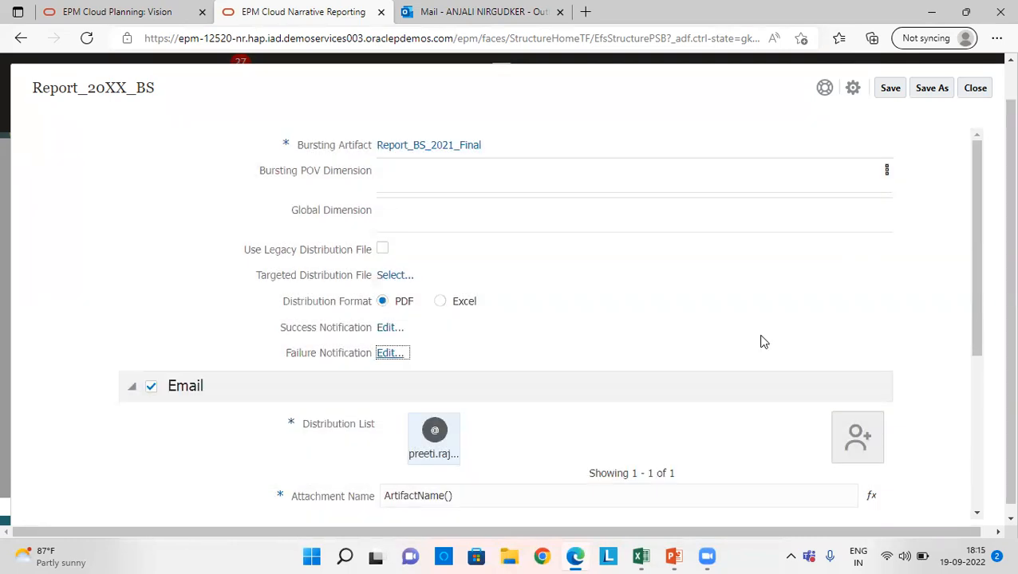
- Review the recipients in the Email section's distribution list and keep the list as it is
scroll(760, 342, down, 1)
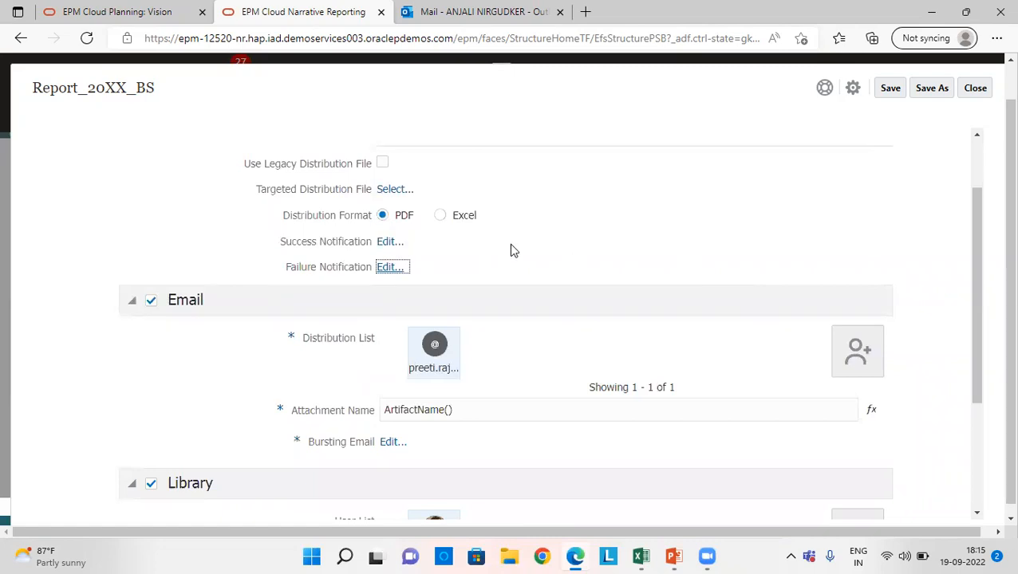
scroll(513, 250, down, 1)
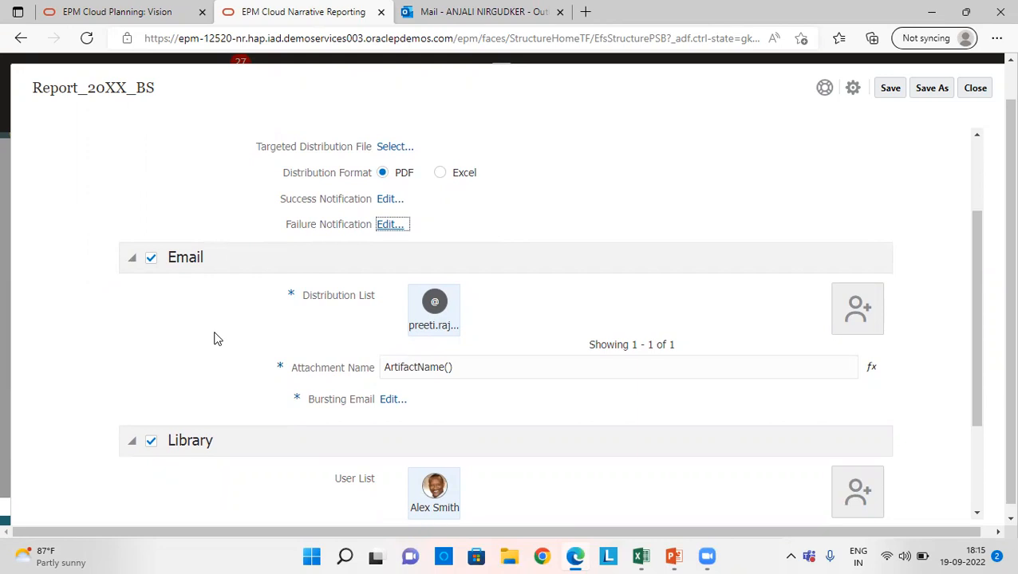
scroll(214, 338, up, 1)
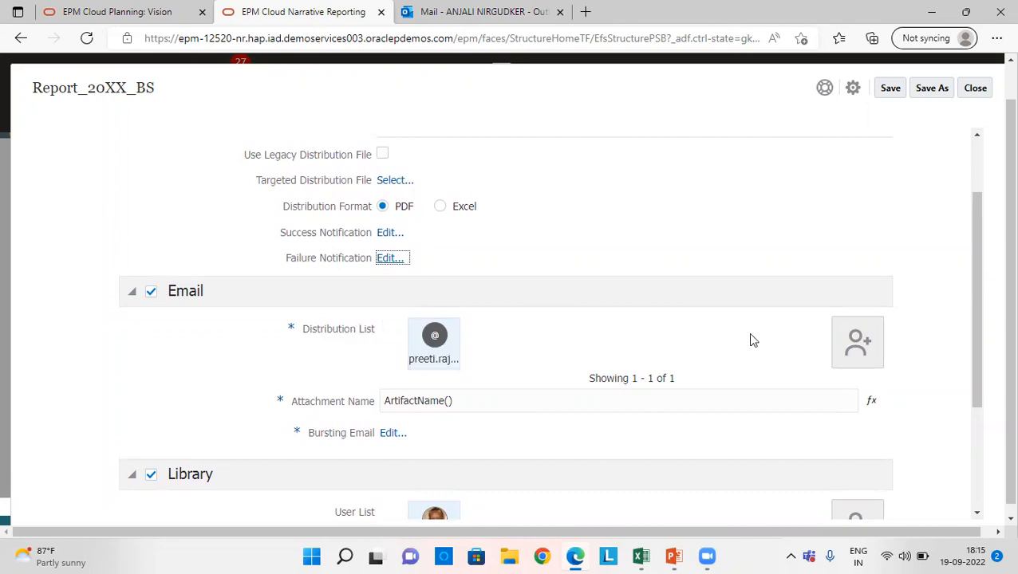
click(858, 344)
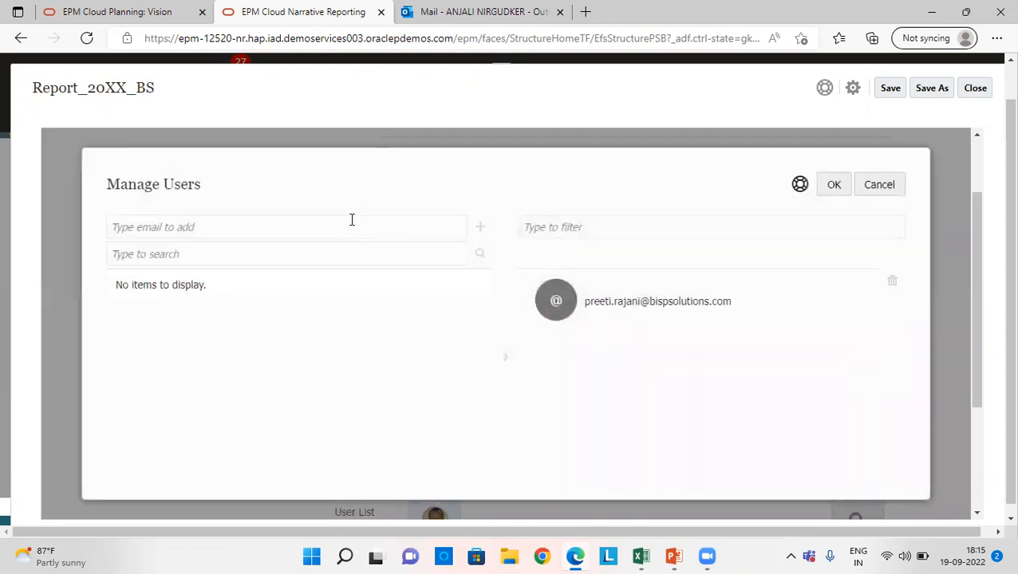
click(446, 219)
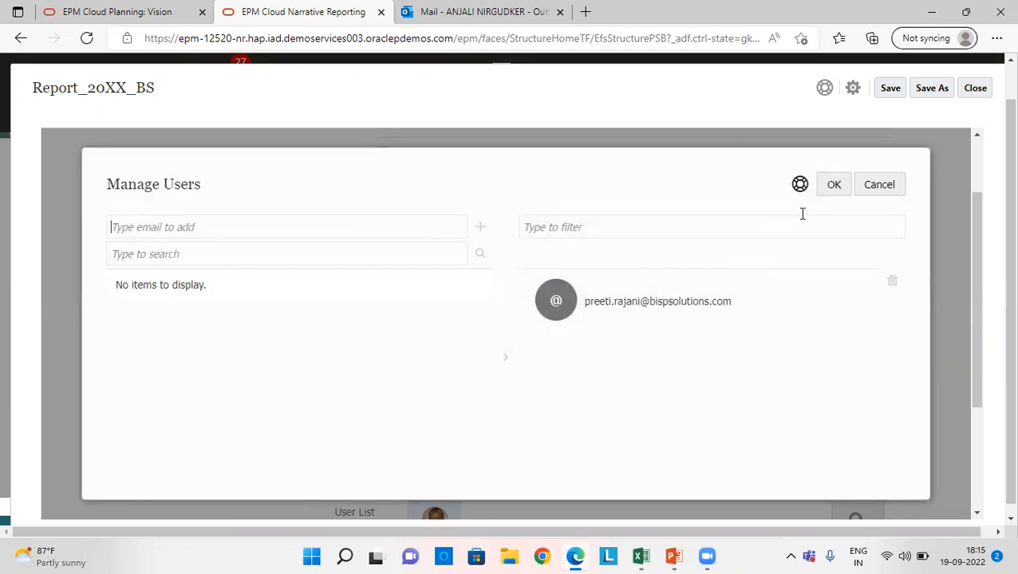
click(844, 187)
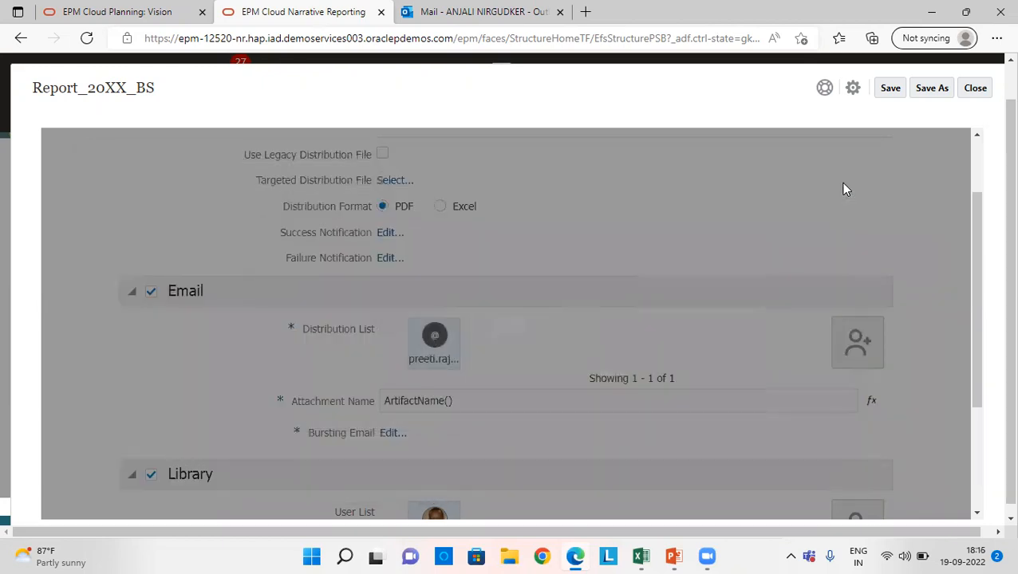
- Check the attachment name, and view the bursting email's subject and message without editing them
scroll(649, 278, down, 1)
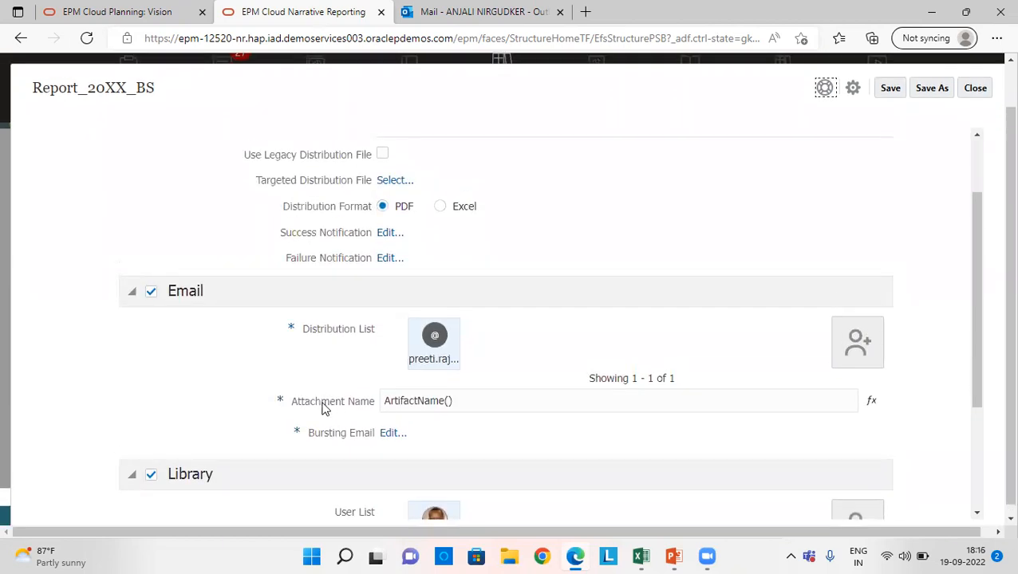
mouse_move(322, 403)
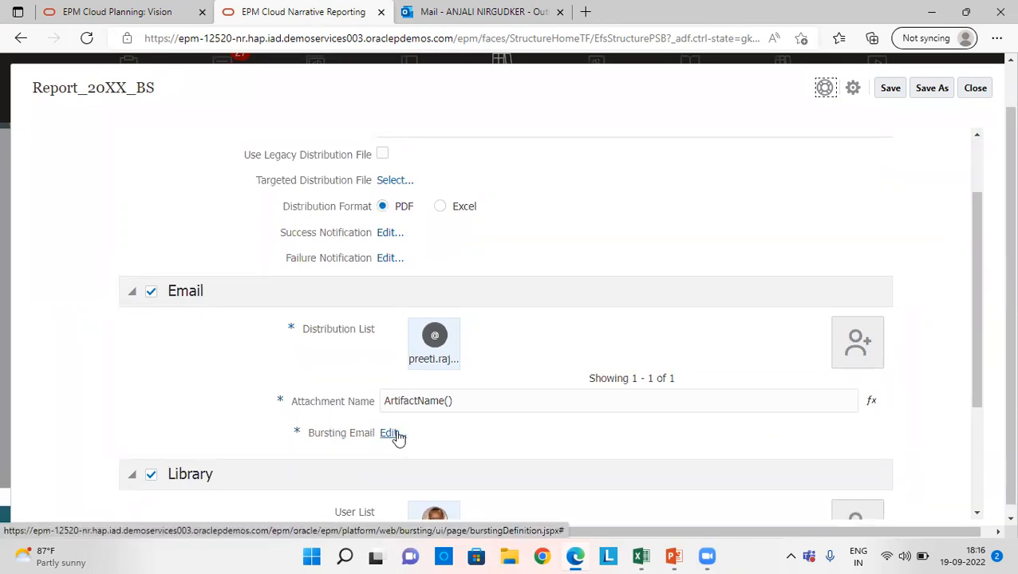
click(392, 433)
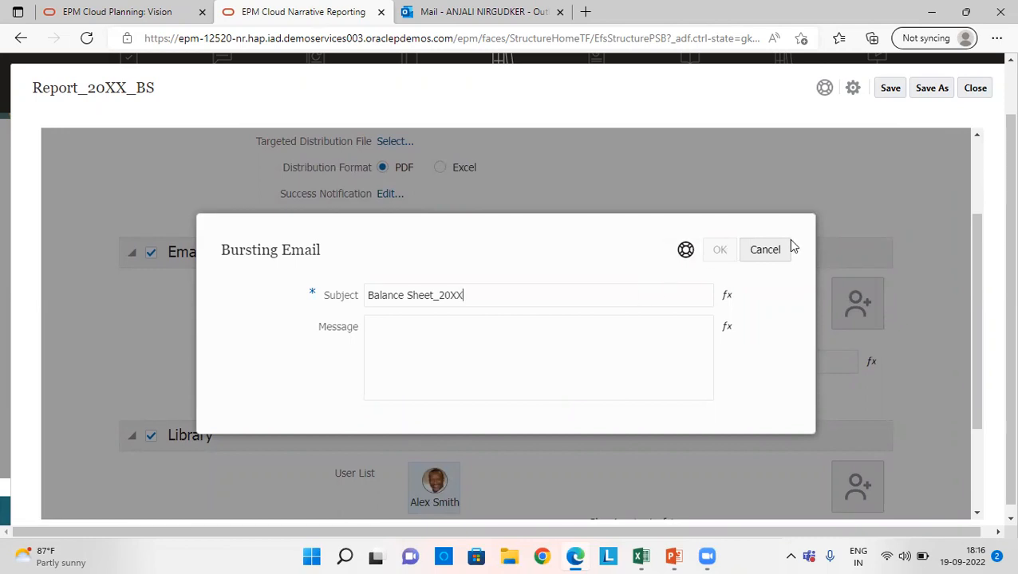
click(764, 250)
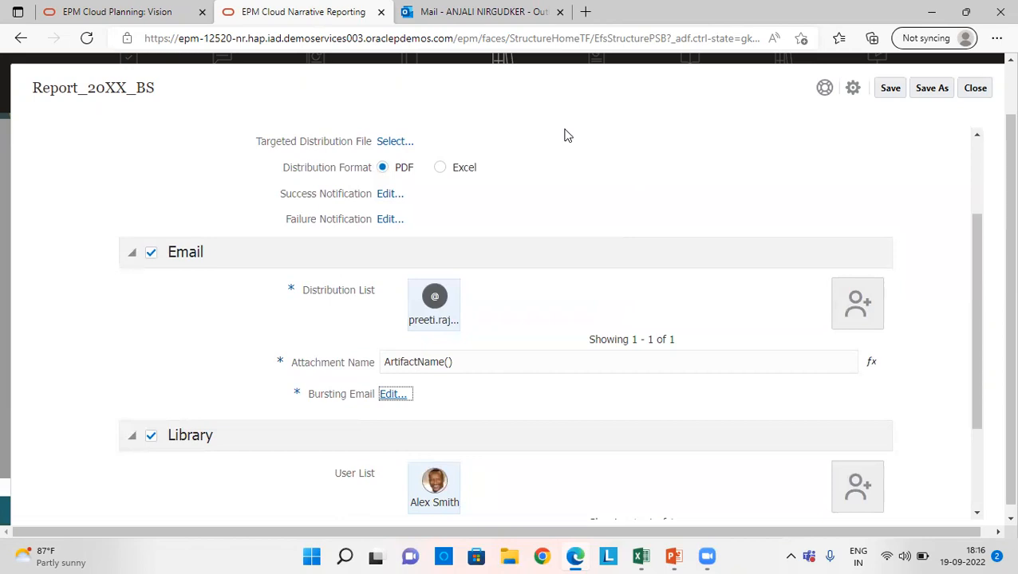
- View the actions available for the bursting definition without running any of them
scroll(564, 136, up, 2)
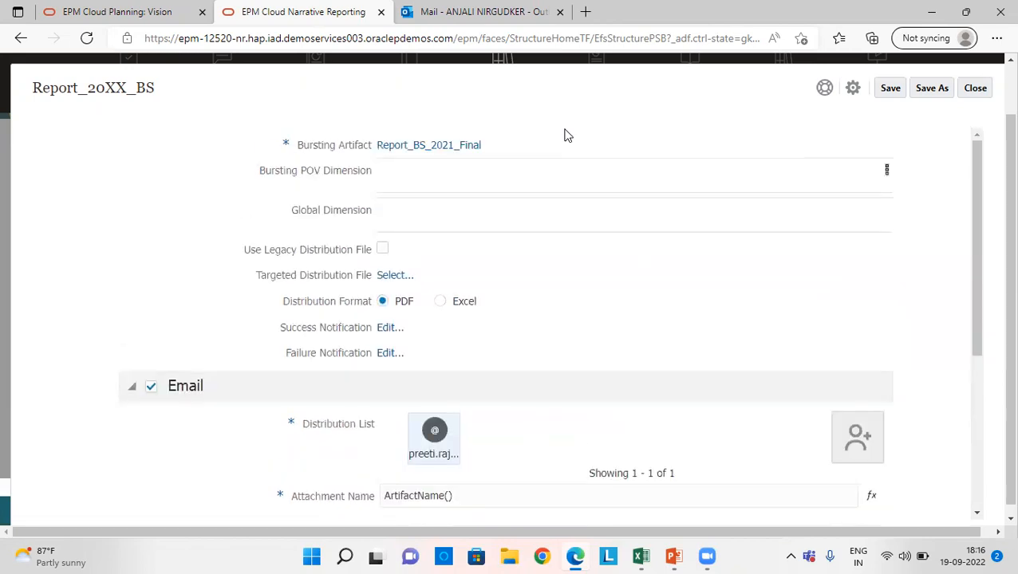
click(853, 88)
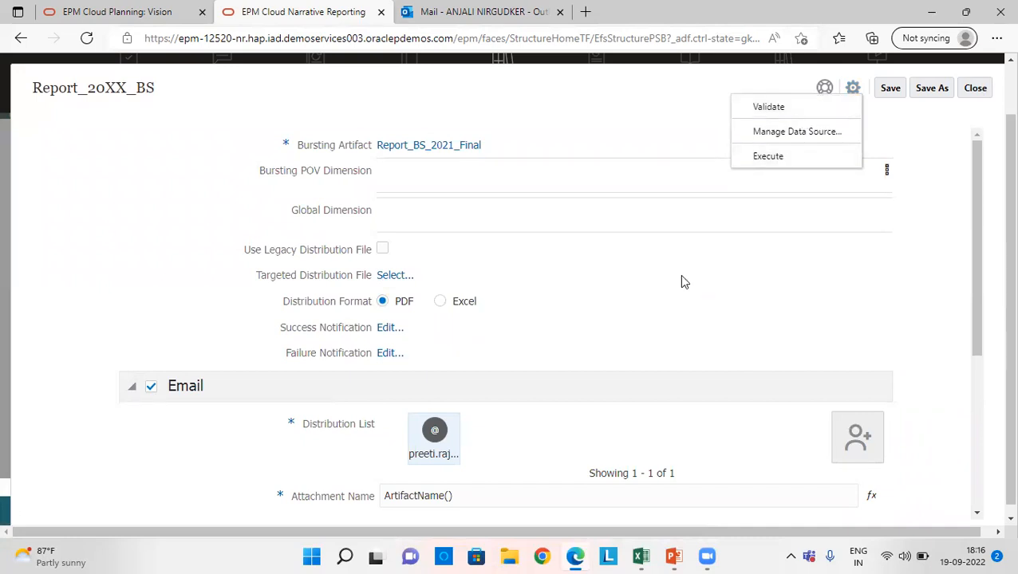
click(619, 205)
- Switch to Outlook, read the 5:52 PM bursting notification email, and return to EPM Cloud Narrative Reporting
click(514, 14)
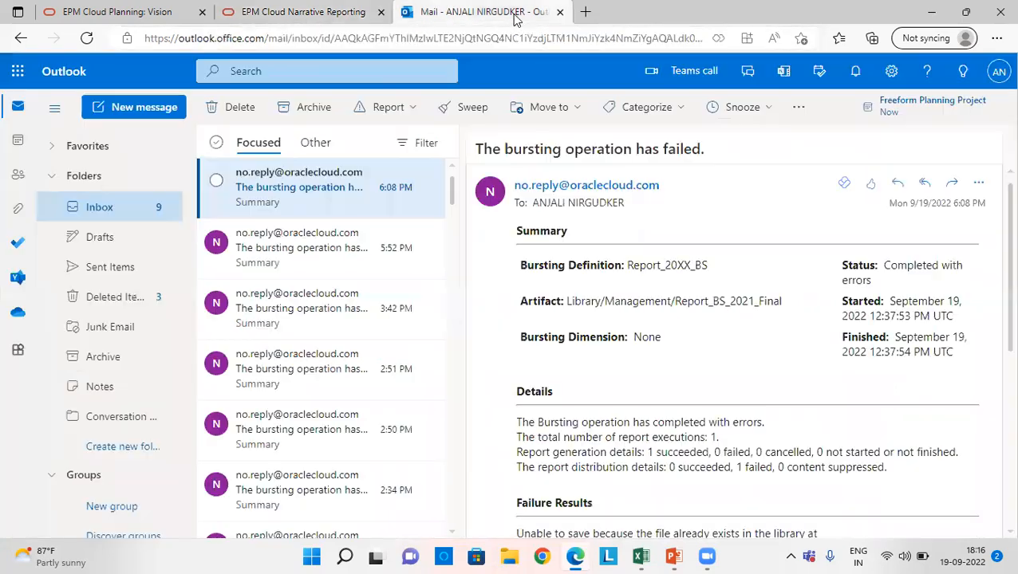
click(331, 255)
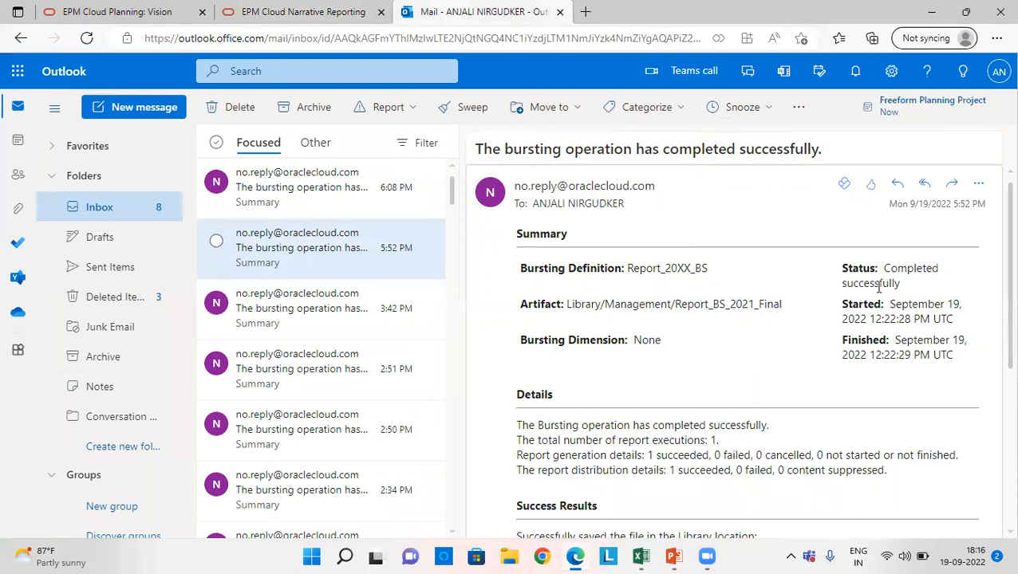
click(332, 8)
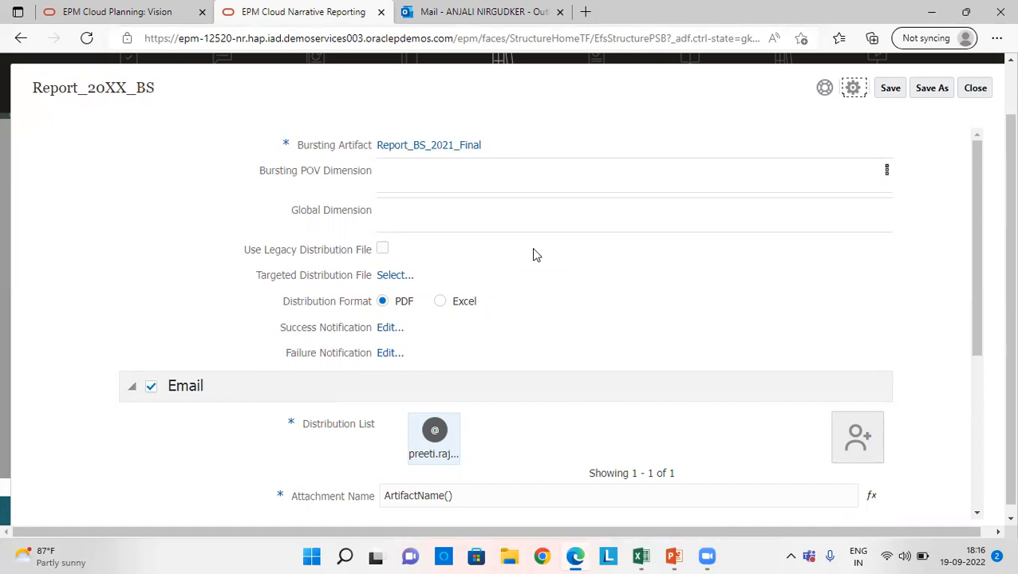
- Search the users available for the Library section's user list with "b", browse them, and leave the list unmodified
scroll(533, 255, down, 3)
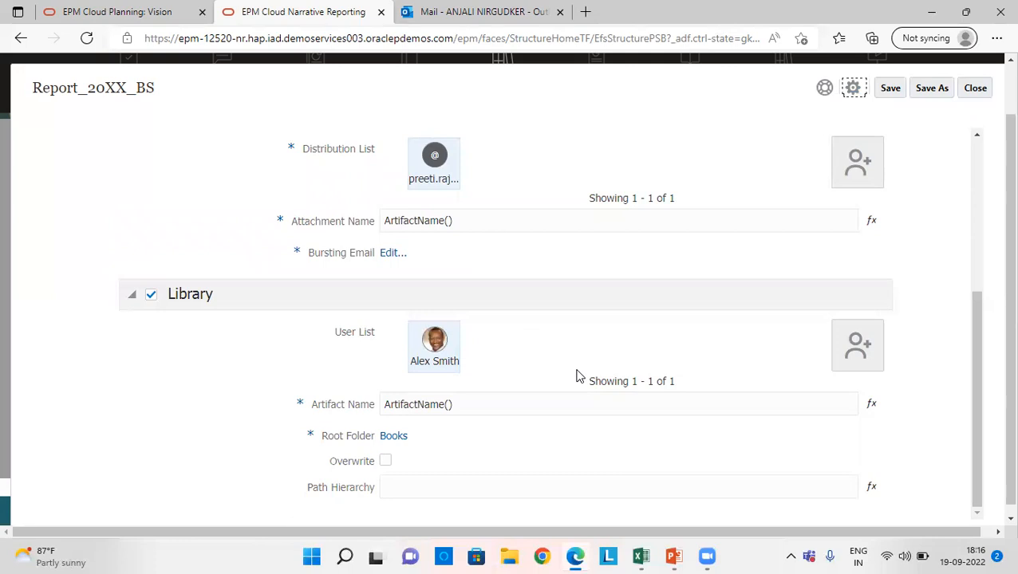
click(863, 355)
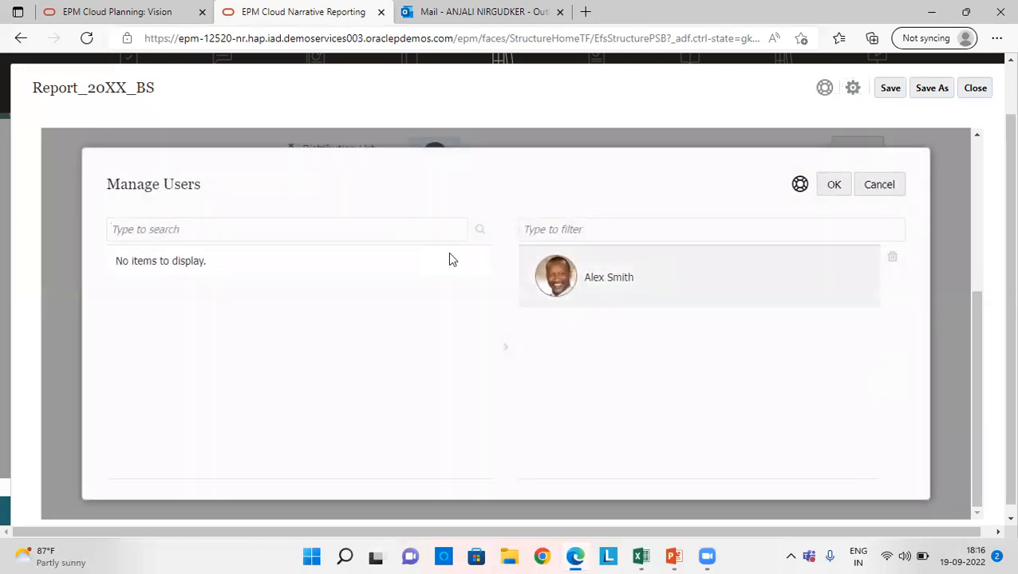
text(b)
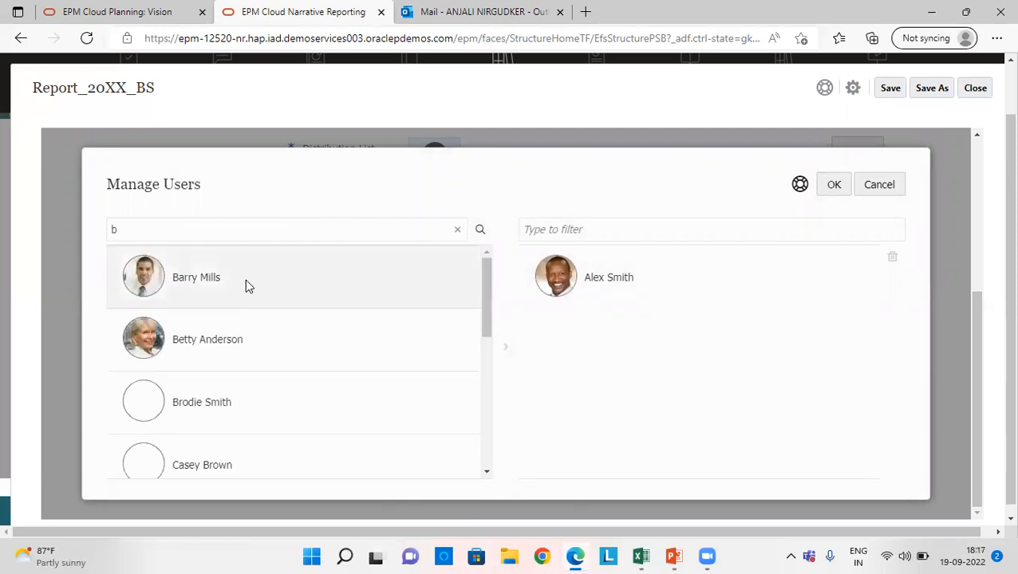
scroll(230, 372, down, 2)
scroll(229, 366, down, 2)
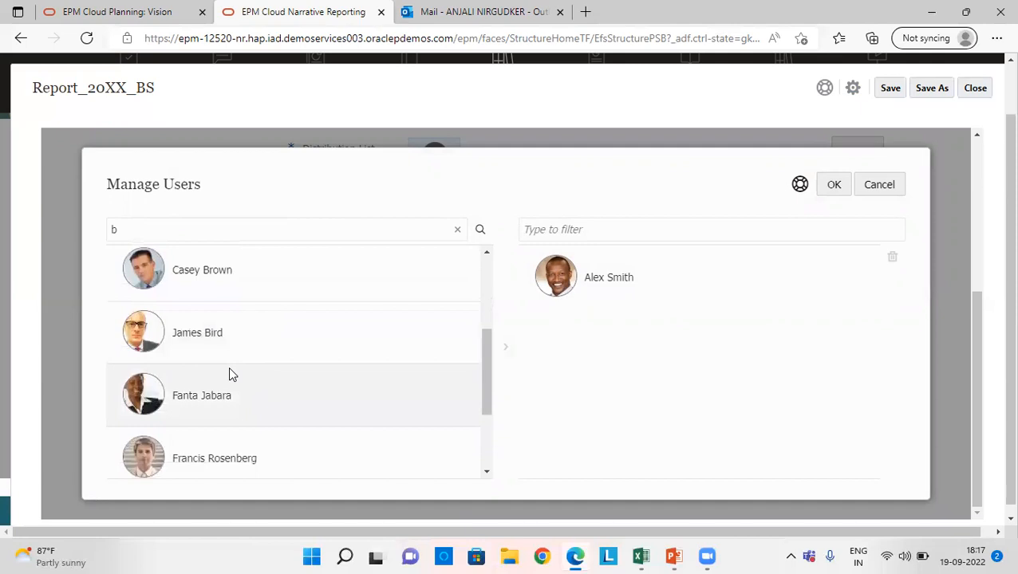
scroll(228, 366, up, 4)
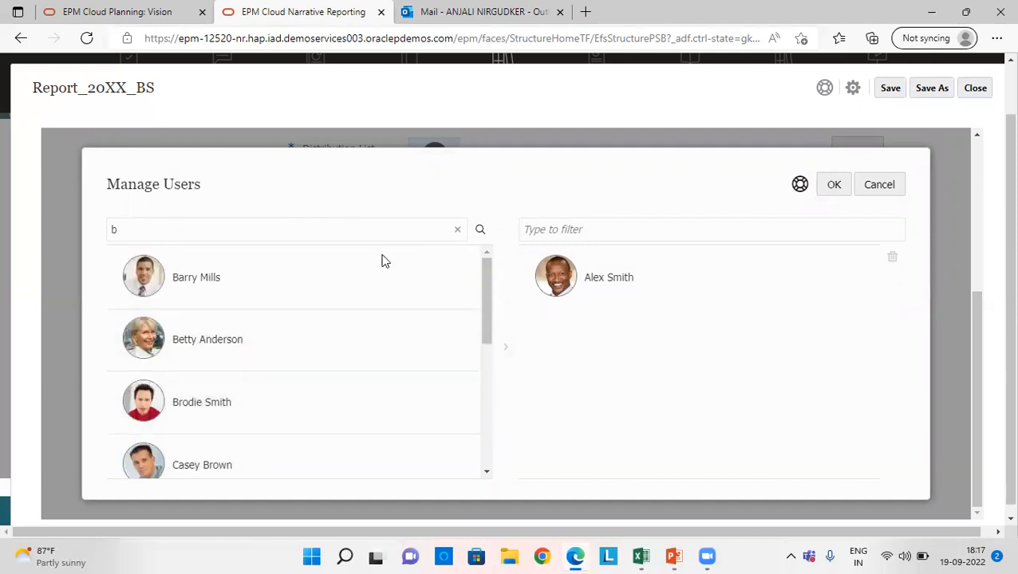
key(BackSpace)
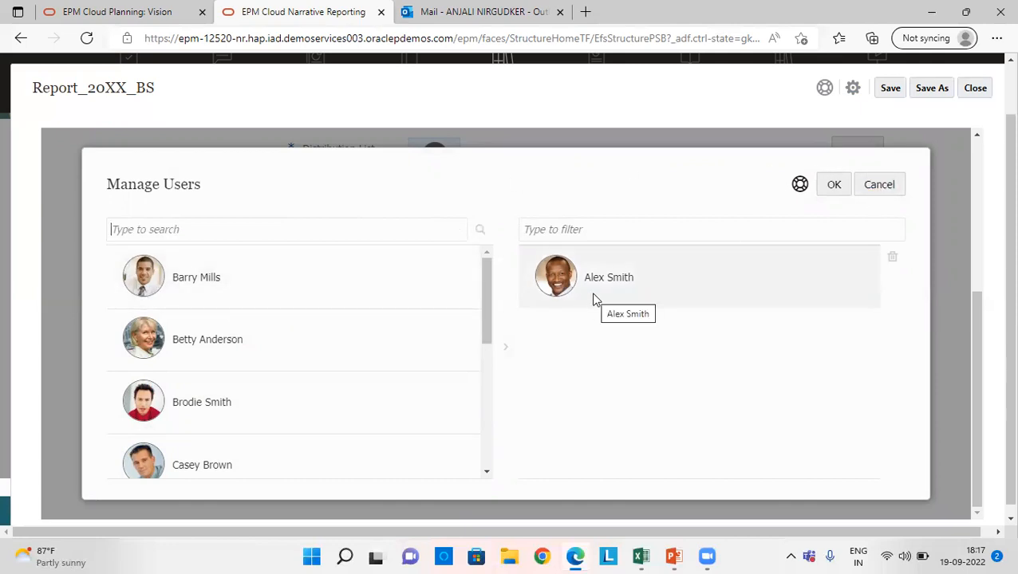
click(866, 193)
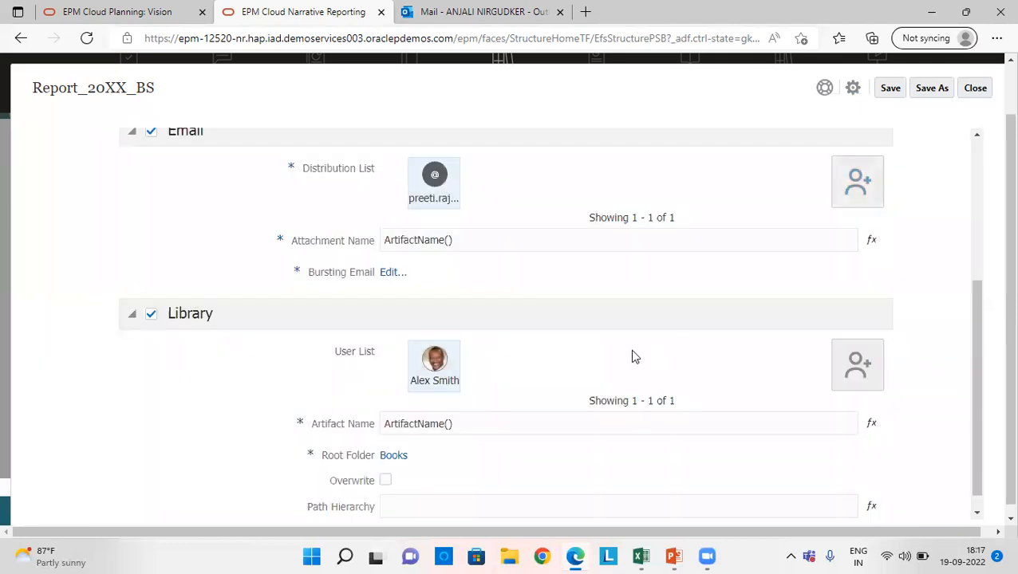
- Set the Library section's root folder to 10Q 10K
scroll(631, 357, down, 1)
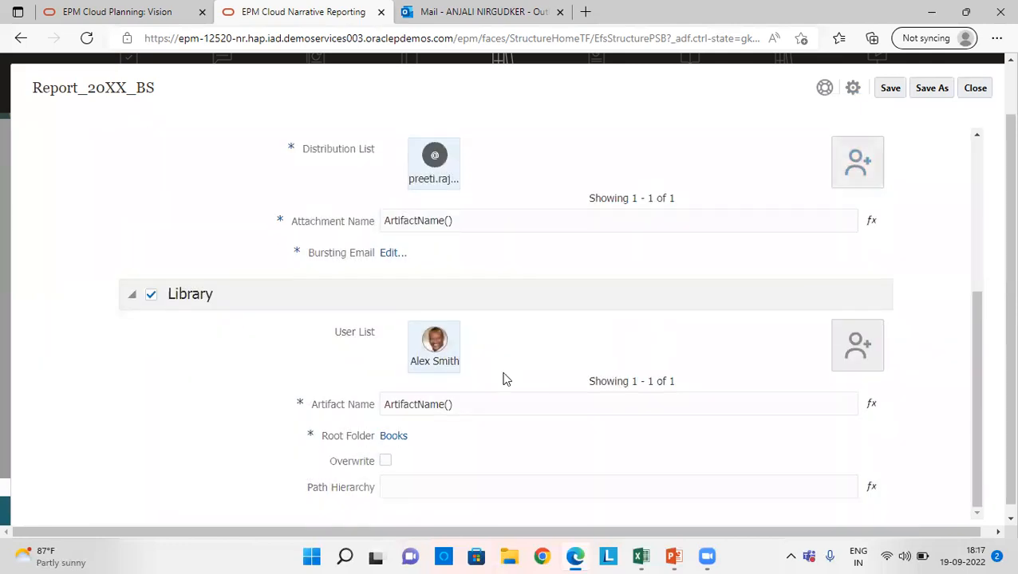
click(391, 439)
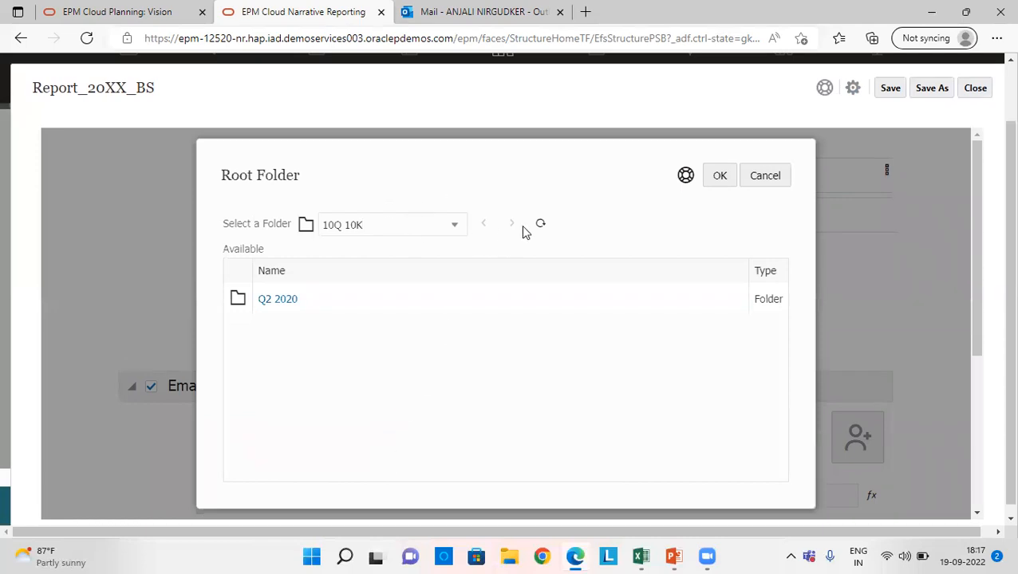
click(733, 179)
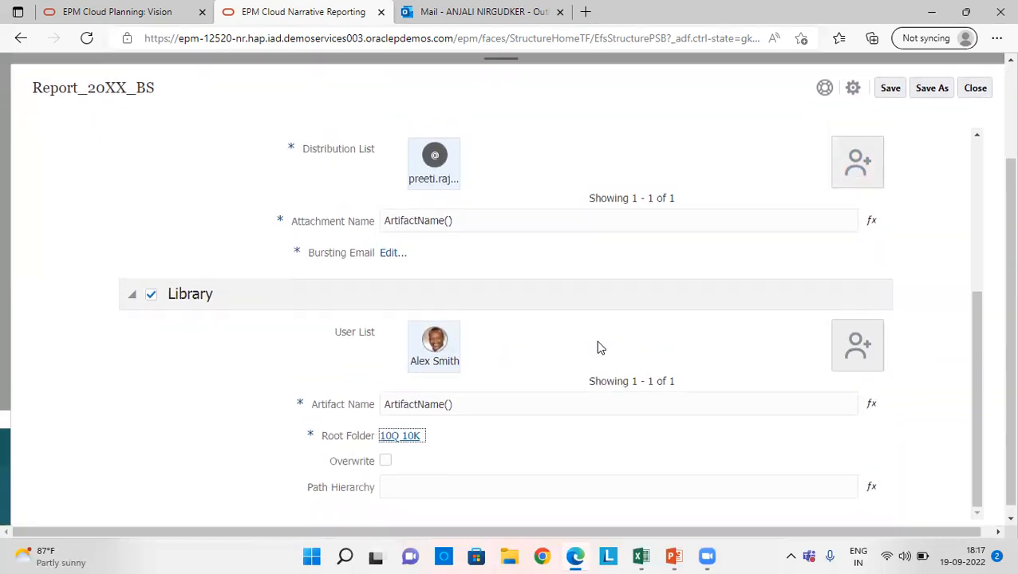
- View the definition's available actions once more, and close the bursting definition without saving the changes
click(854, 89)
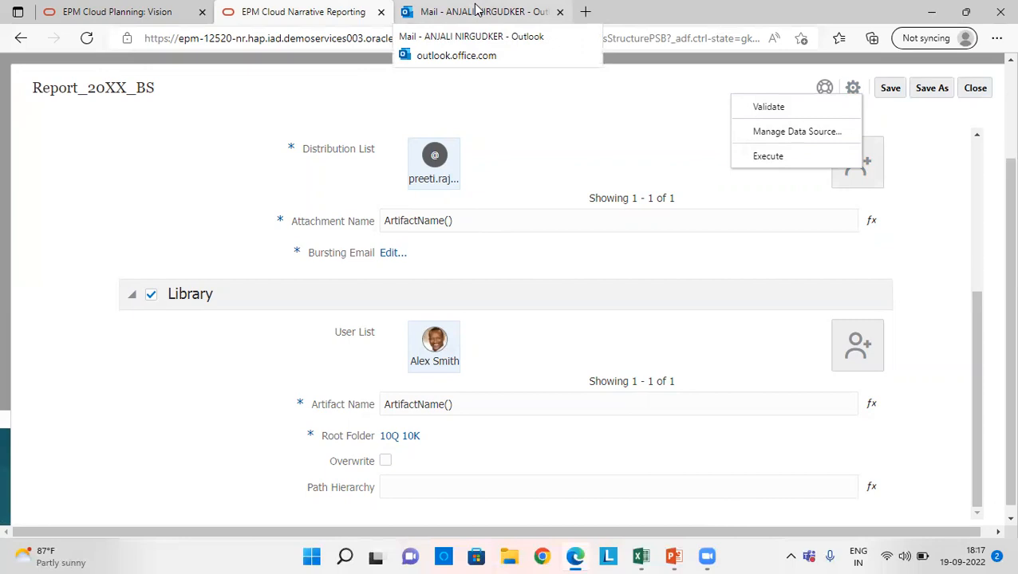
scroll(648, 246, up, 5)
click(972, 90)
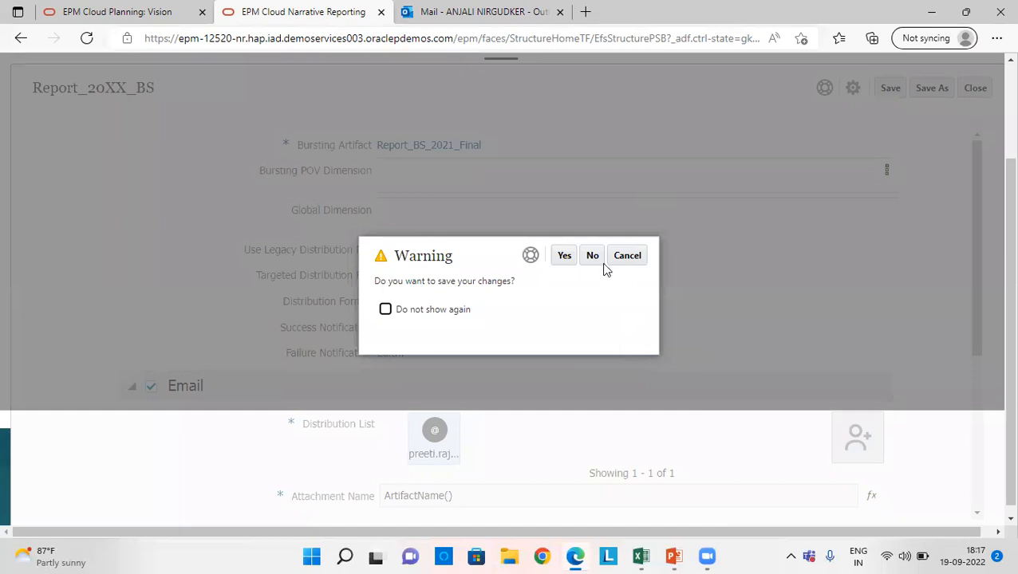
click(588, 256)
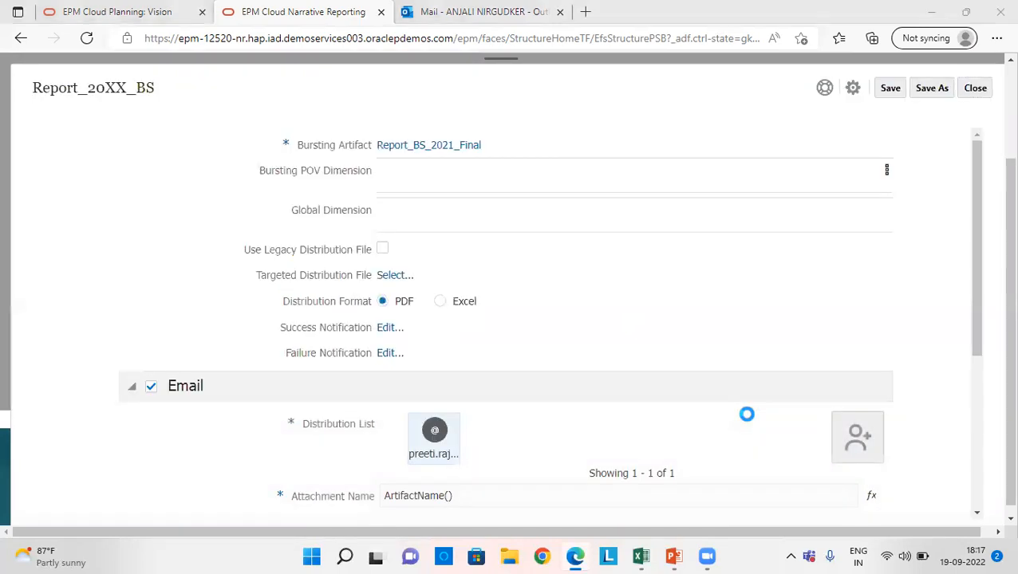